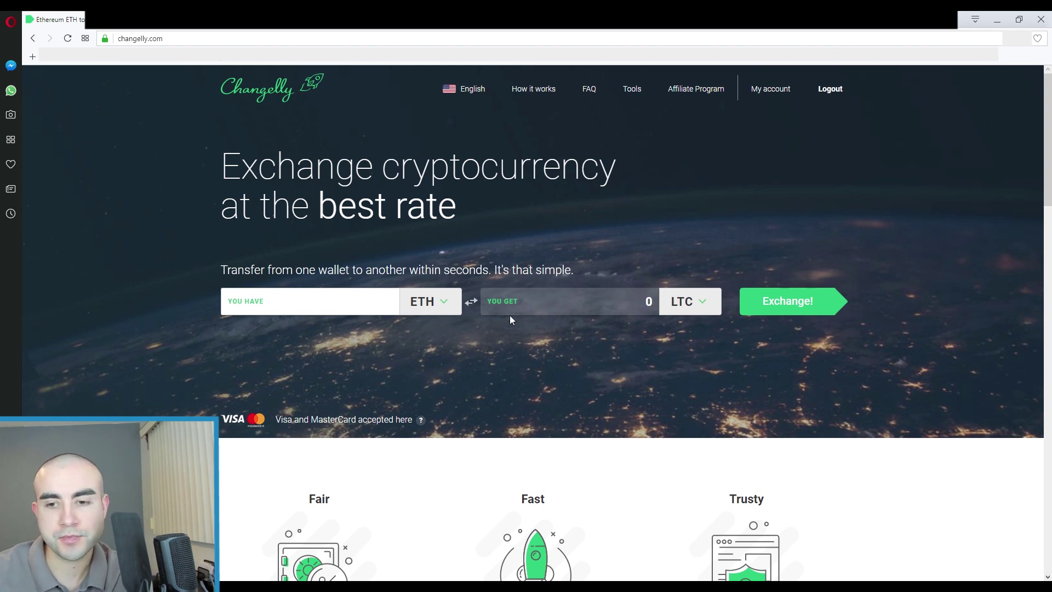
Step: Browse the send-coin list, search 'mon' and pick Monero (XMR) as the coin to send
left_click(447, 309)
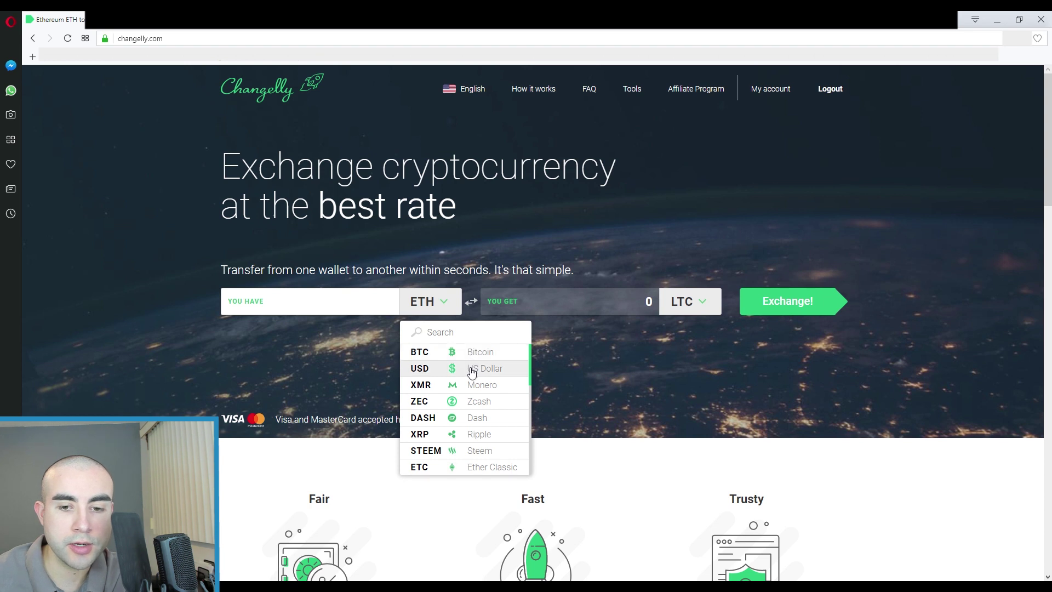
scroll(473, 373, "down", 1)
scroll(472, 374, "down", 1)
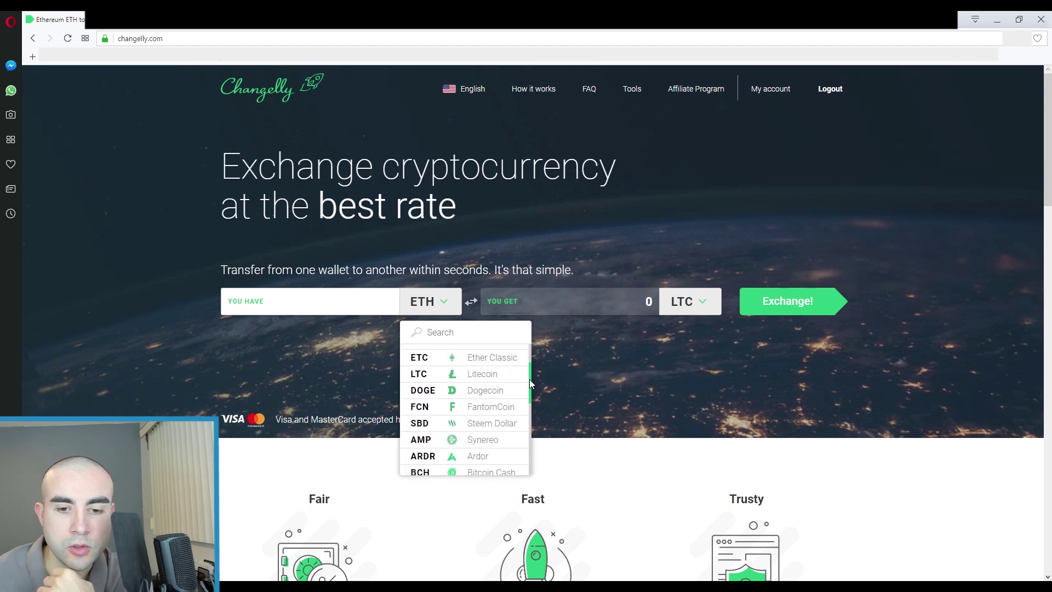
left_click_drag(529, 382, 534, 357)
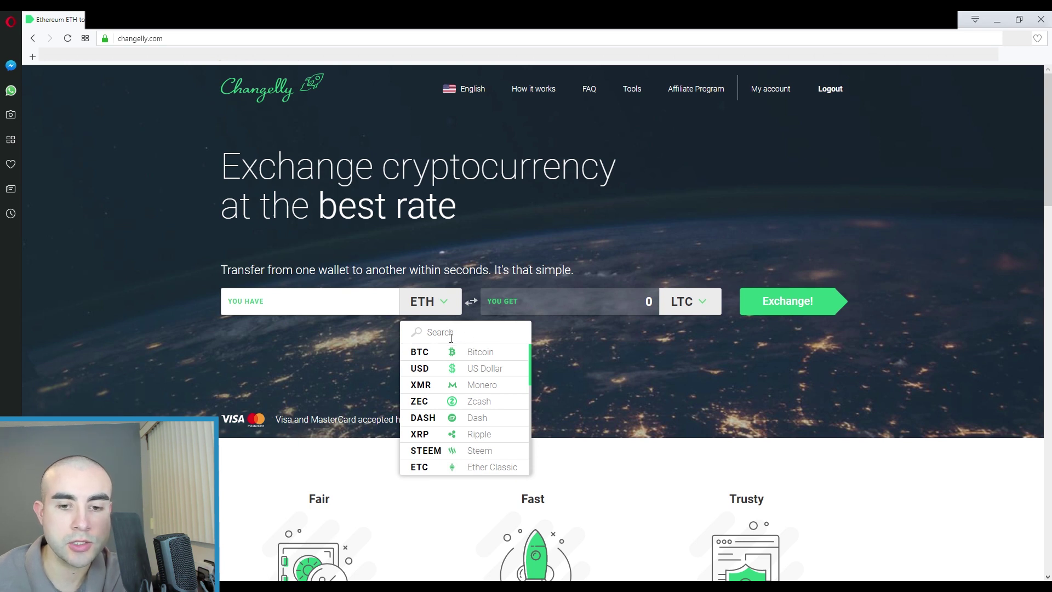
left_click(473, 339)
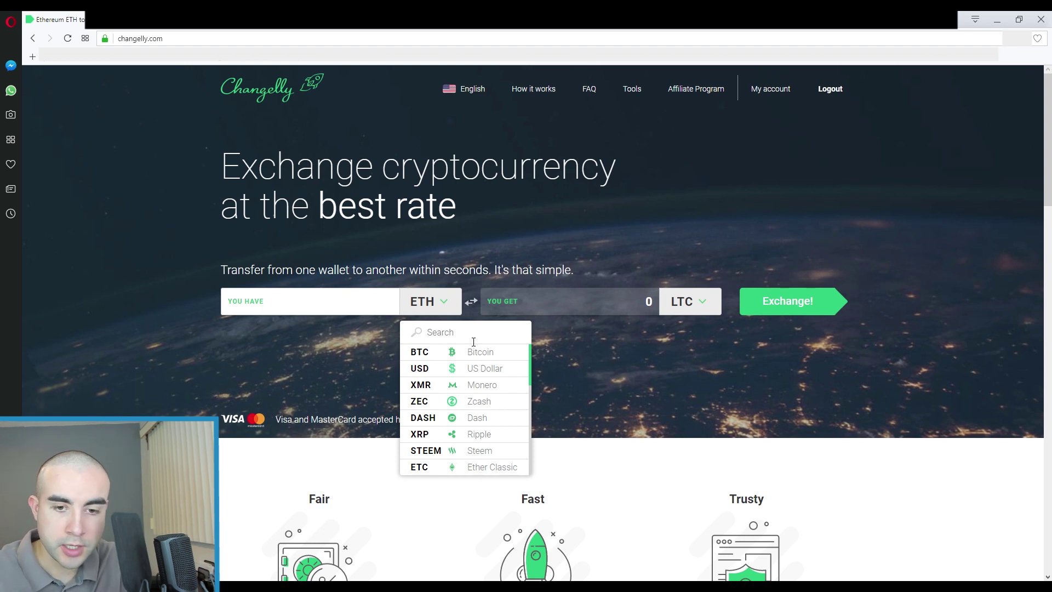
type("mon")
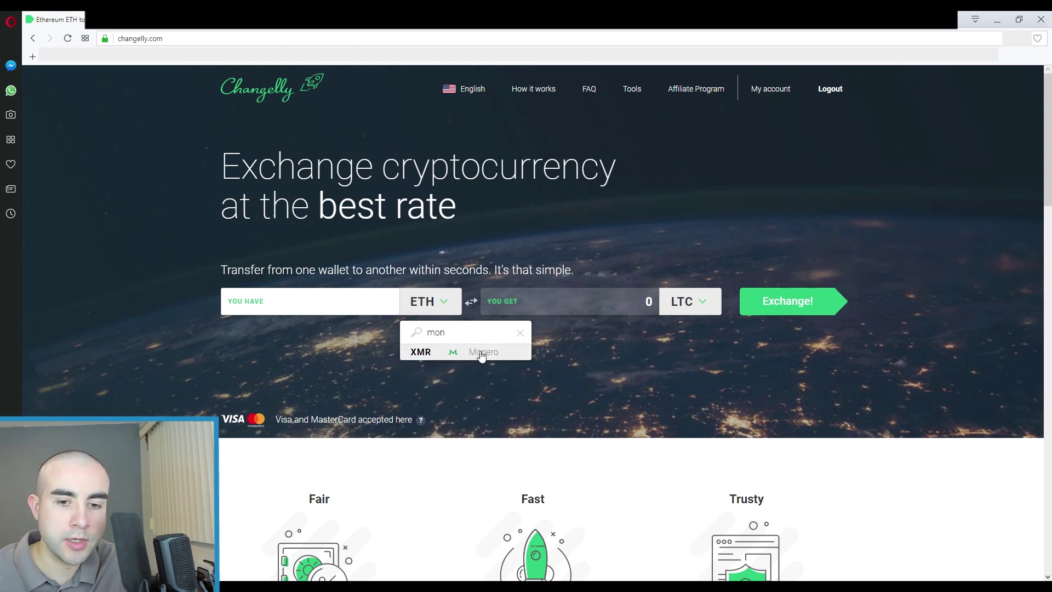
left_click(460, 353)
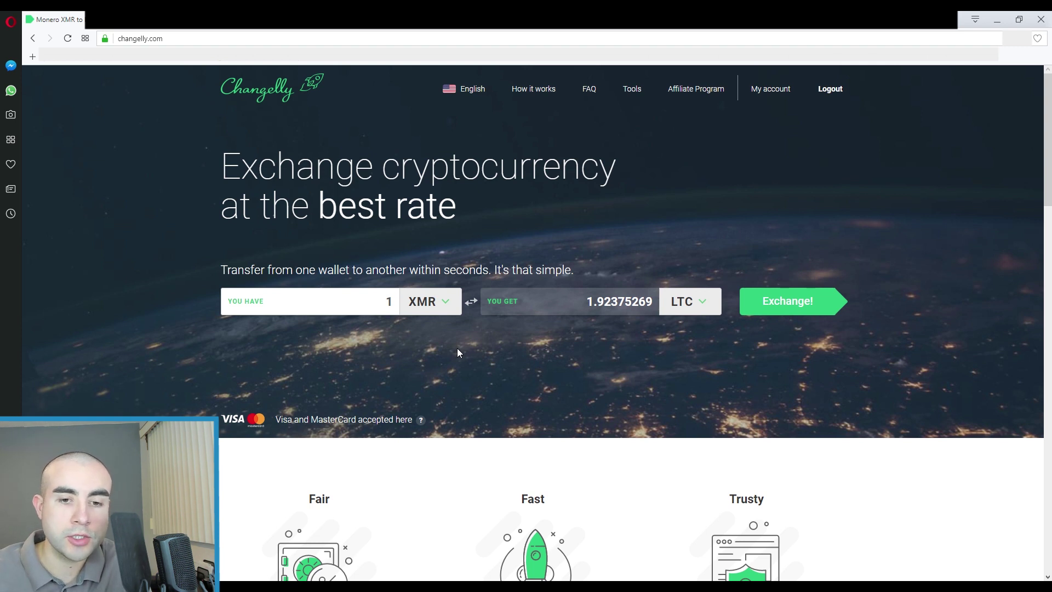
Step: Try Litecoin as the coin to send, then return to ETH, quoting 2.688489468277 XMR
left_click(451, 306)
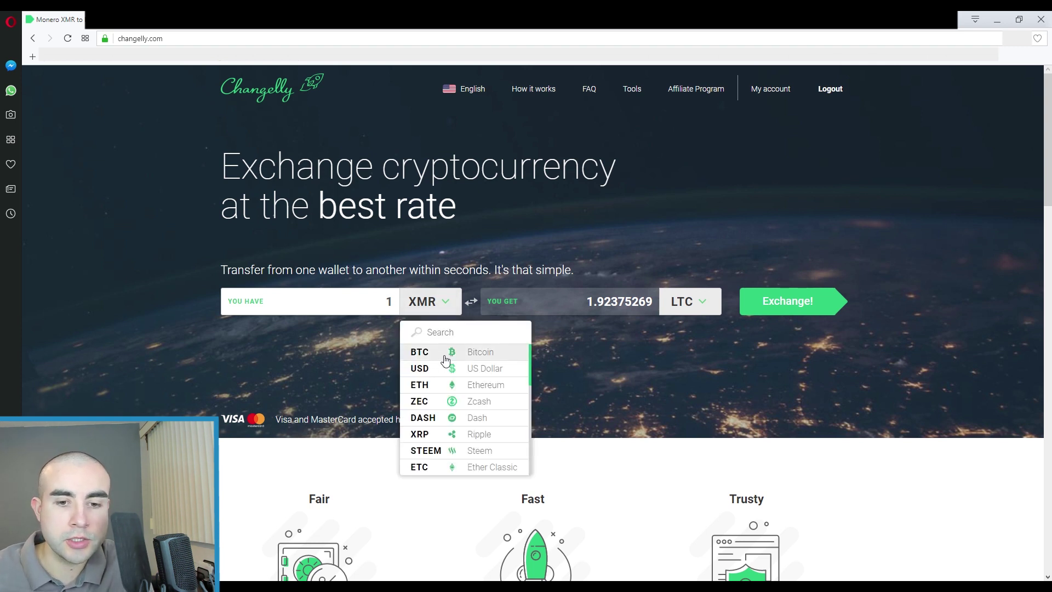
type("l")
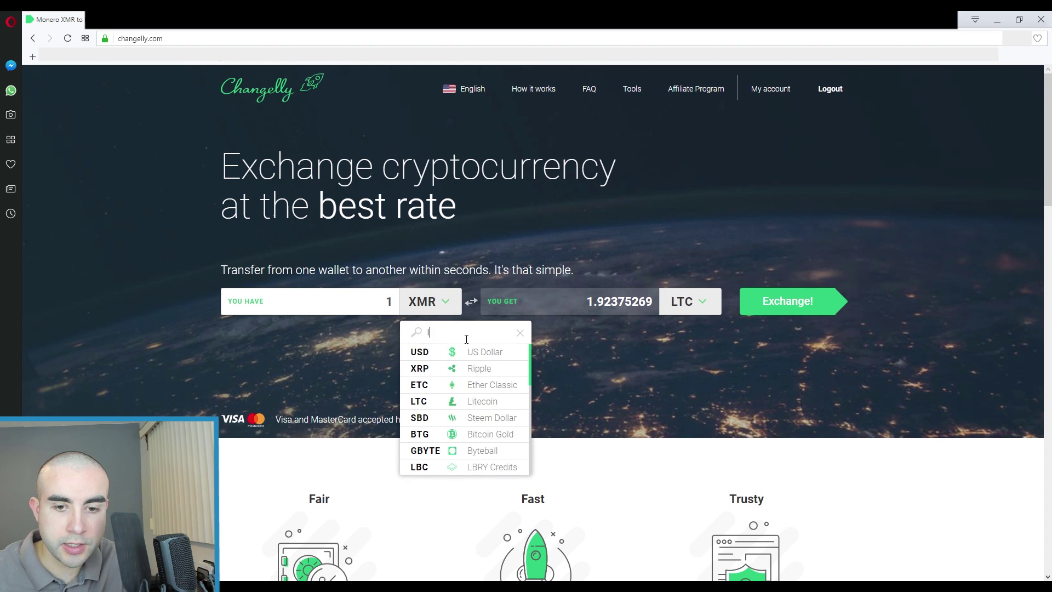
type("t")
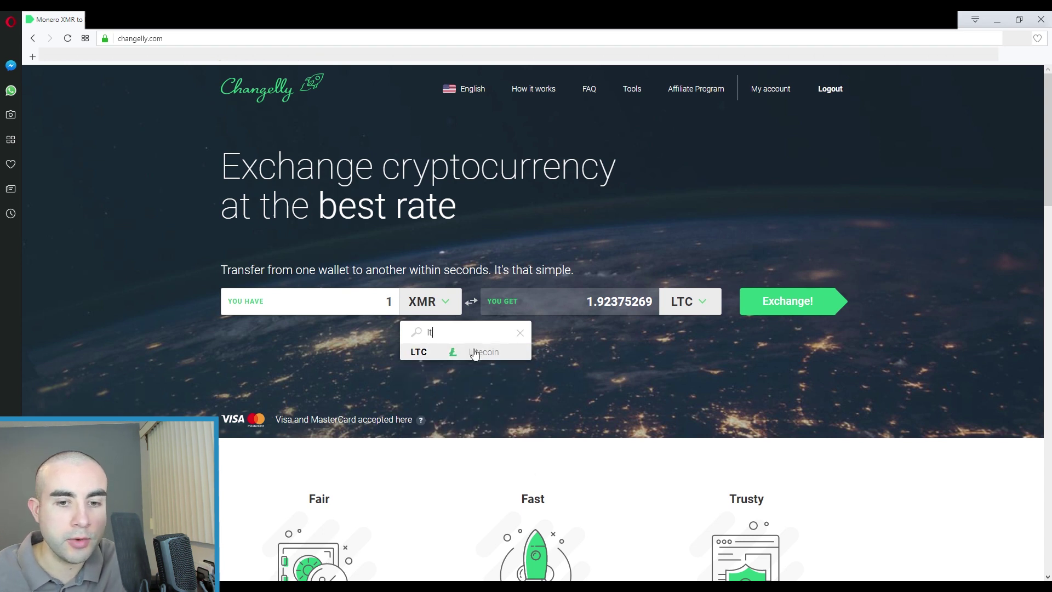
left_click(467, 351)
left_click(445, 310)
type("et")
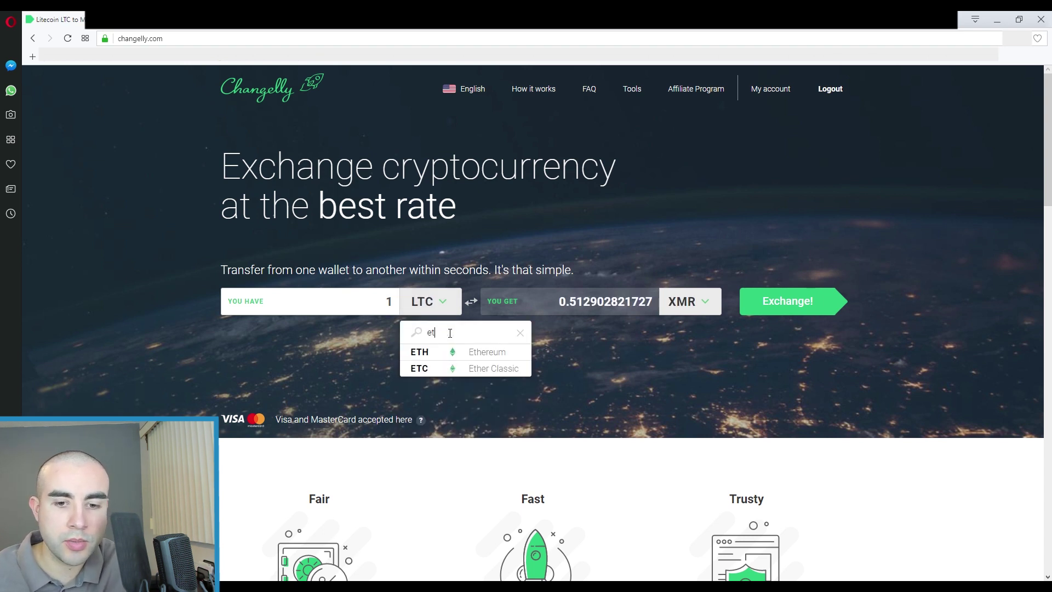
left_click(470, 352)
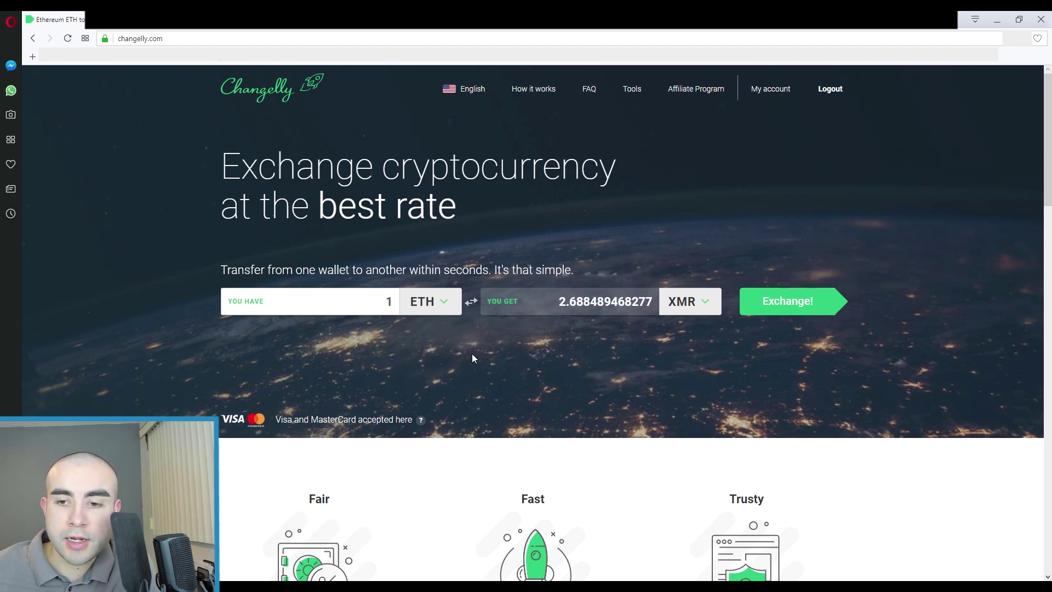
Step: Search 'lite' and pick LTC Litecoin as the coin to receive, quoting 5.20924417 LTC
left_click(711, 310)
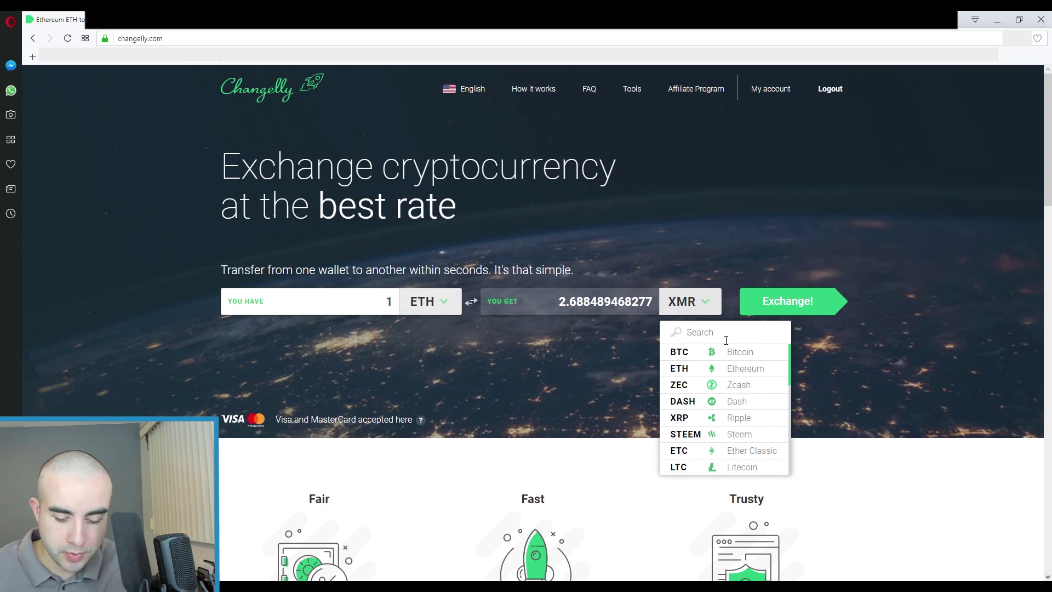
type("lite")
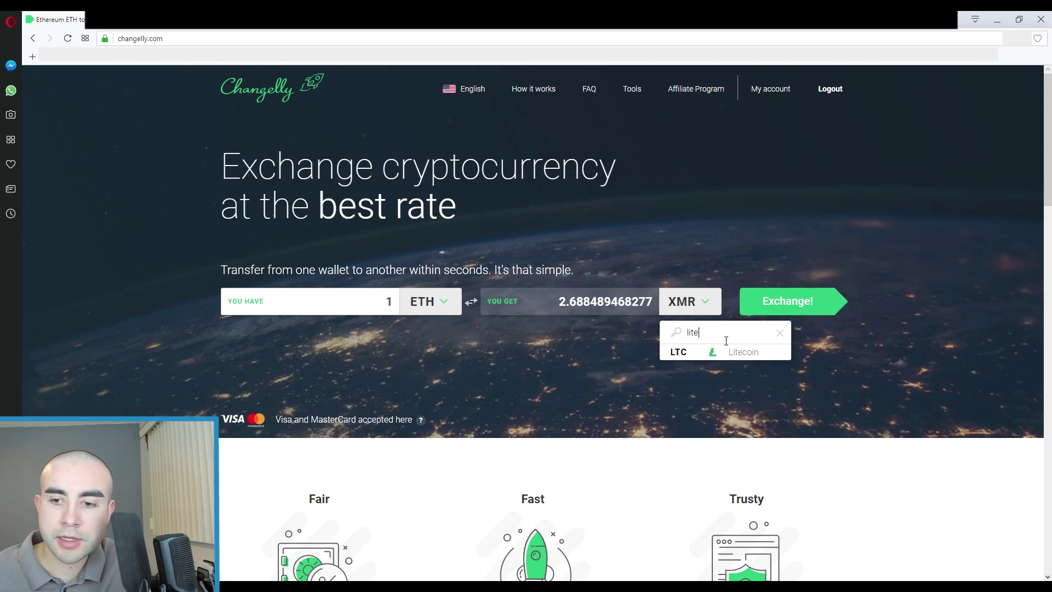
left_click(730, 349)
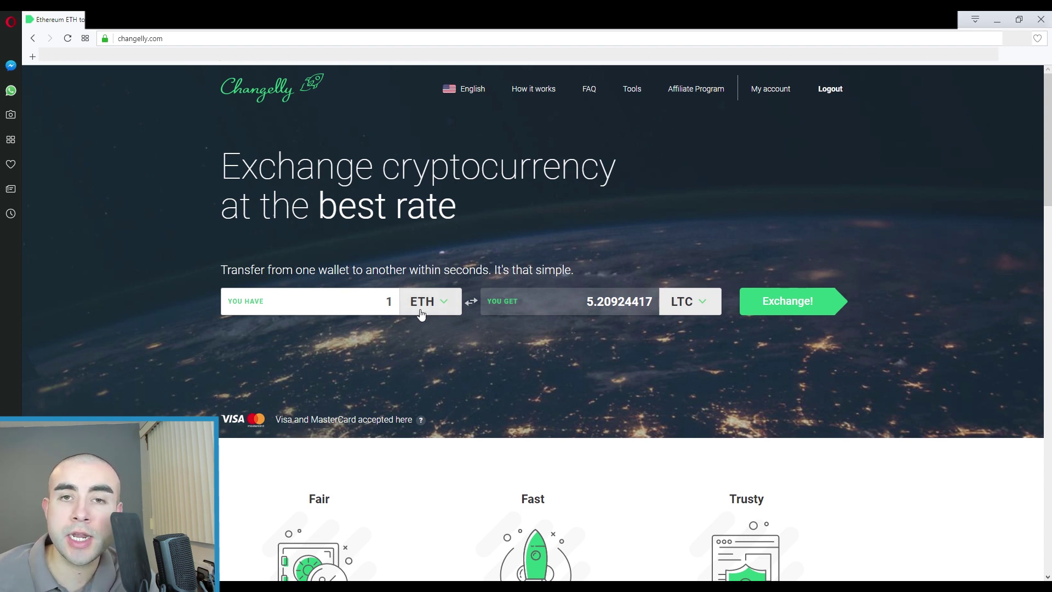
Step: Replace the 1 in the YOU HAVE field with 0.27 ETH
left_click_drag(383, 309, 402, 309)
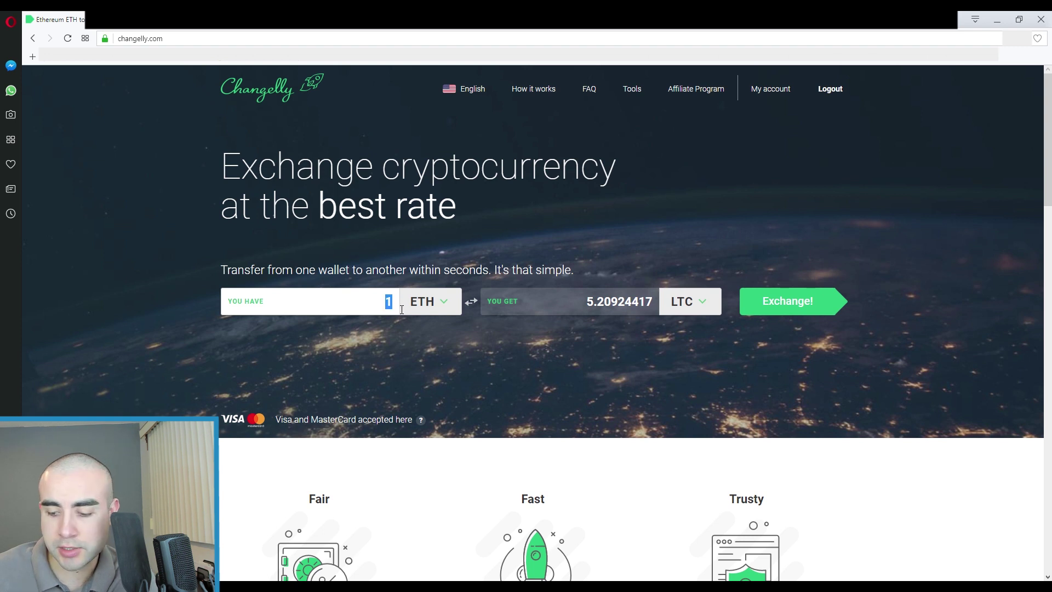
type("0.")
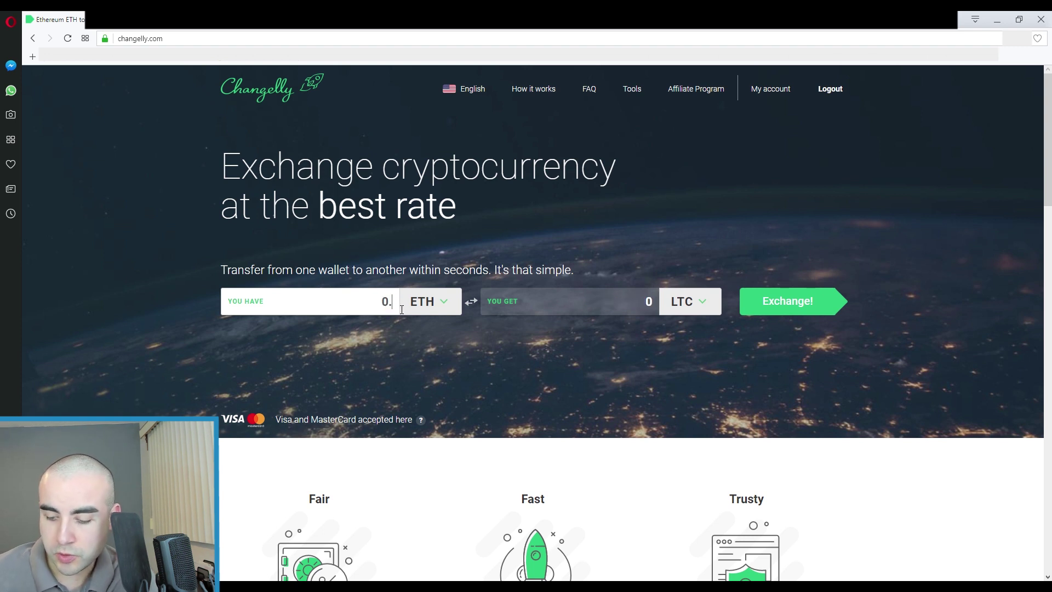
type("27")
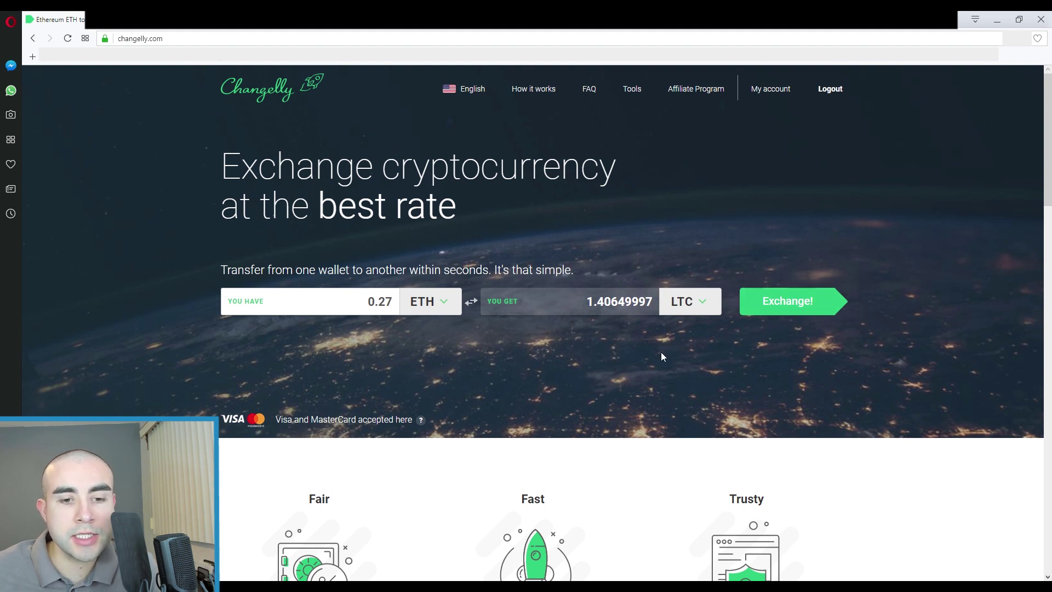
scroll(416, 384, "down", 1)
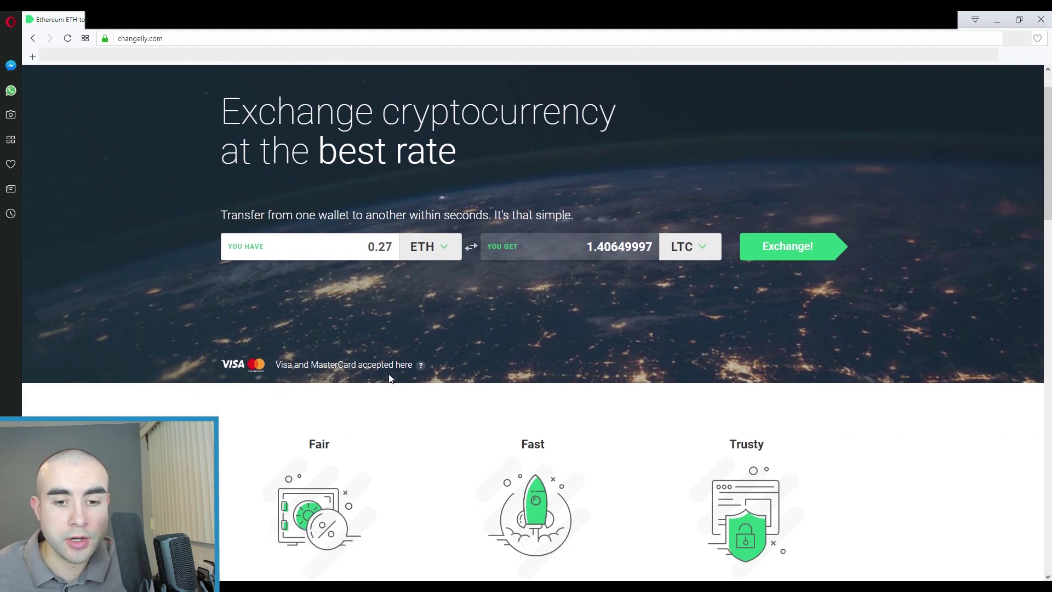
mouse_move(422, 367)
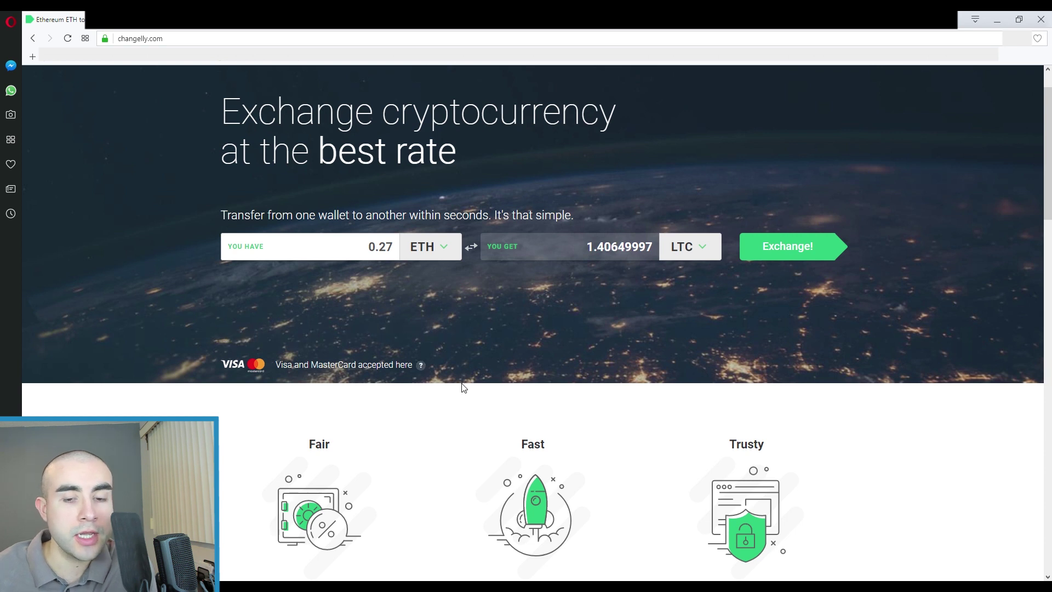
scroll(462, 384, "down", 1)
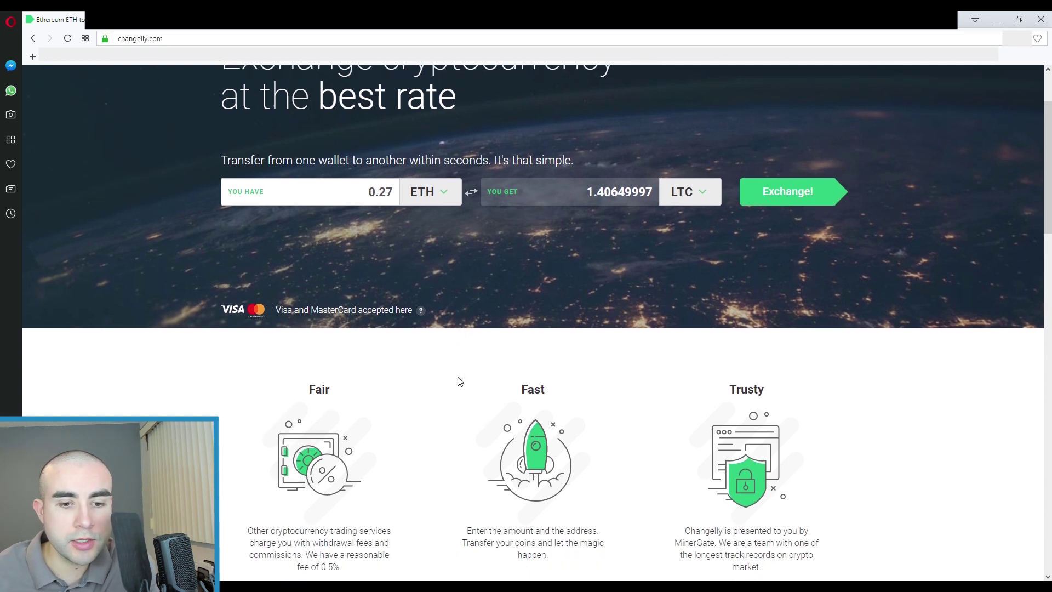
Step: Scroll down past the Fair, Fast and Trusty features to the 'Our clients love us' testimonials
scroll(459, 380, "down", 3)
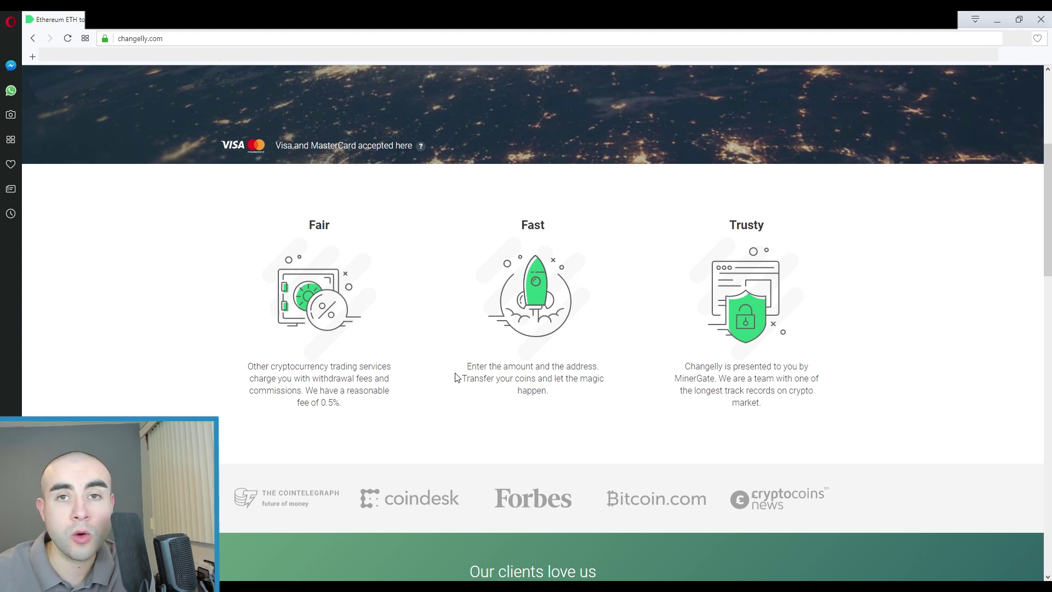
scroll(455, 378, "down", 7)
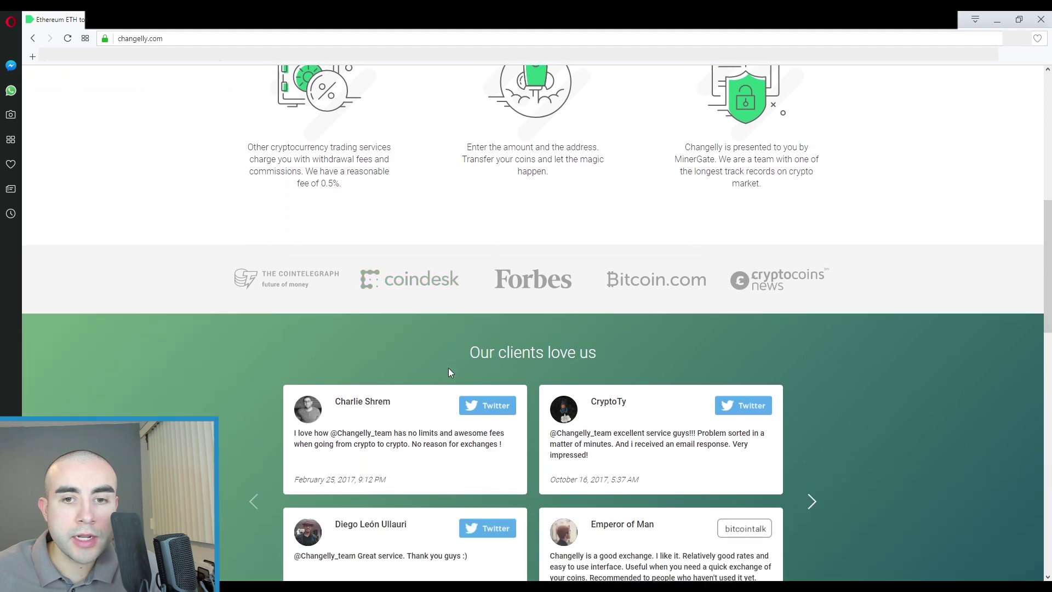
Step: Scroll down to the ETH rate table (1 ETH = 5.35759305 LTC), then back up to Our partners
scroll(450, 372, "down", 3)
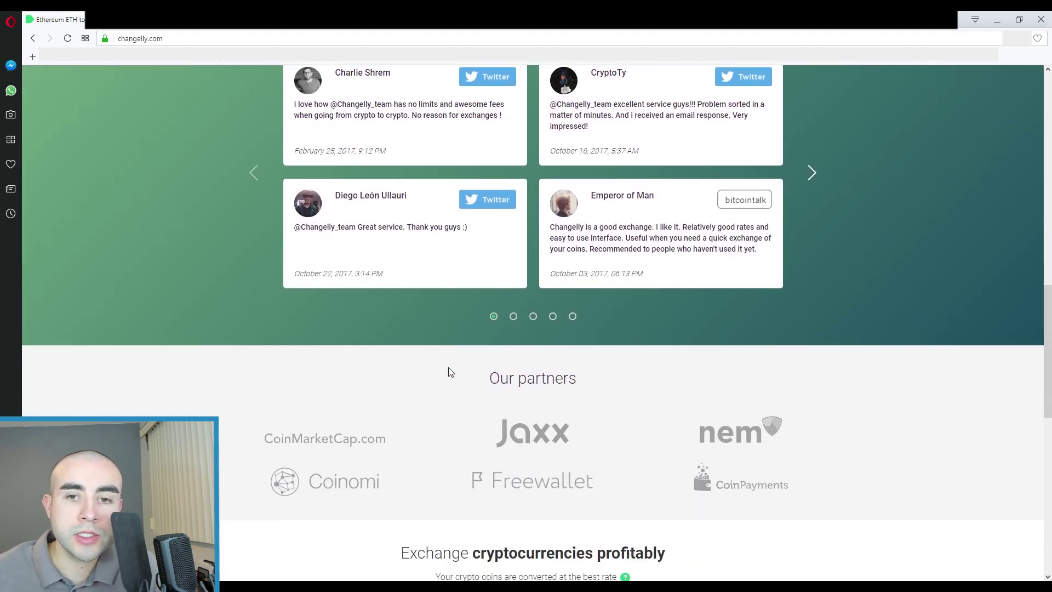
scroll(450, 372, "down", 5)
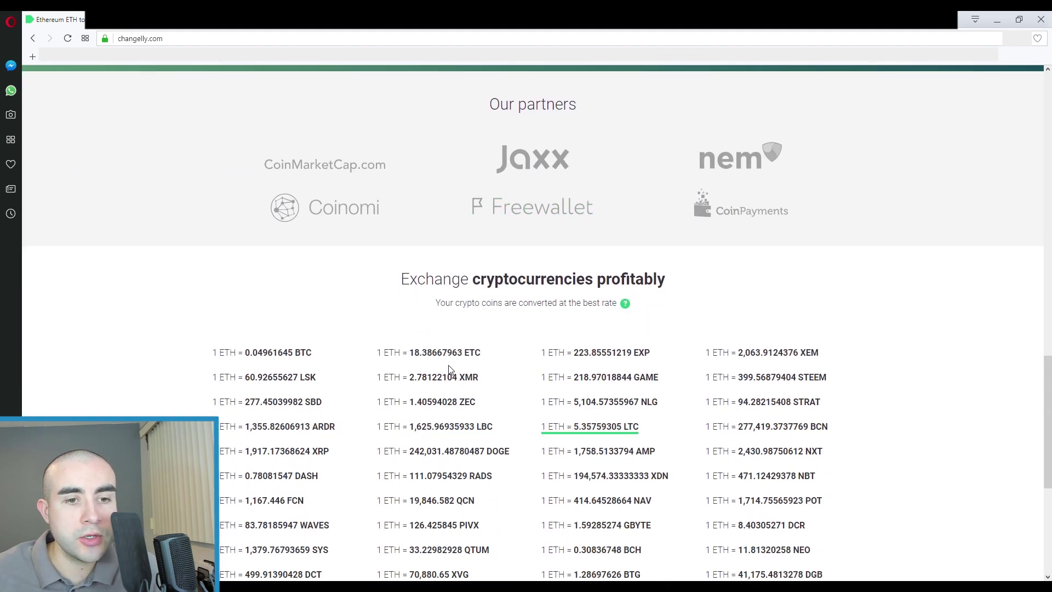
scroll(448, 369, "down", 2)
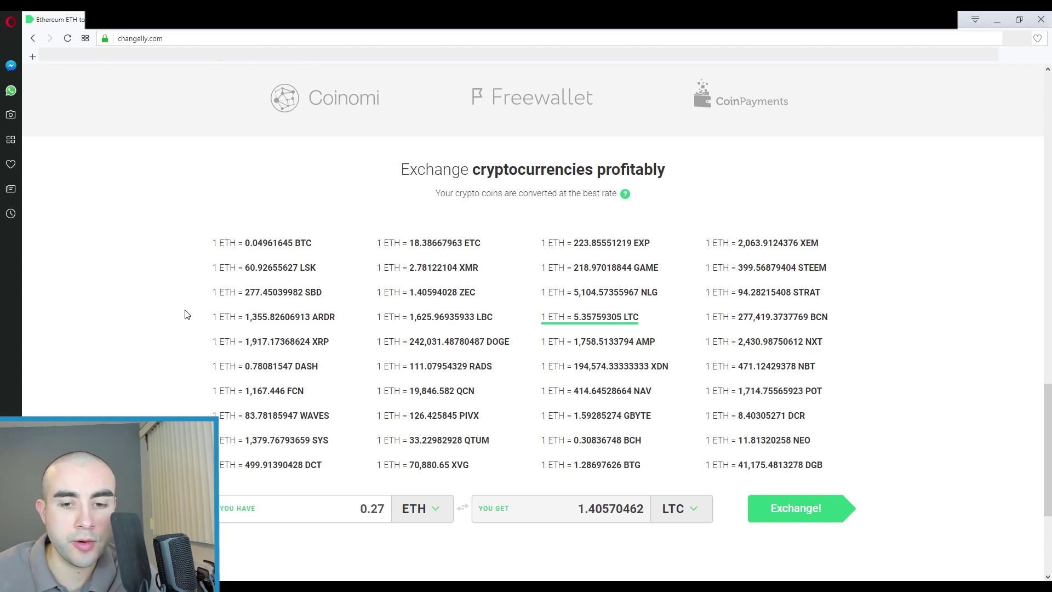
scroll(326, 366, "up", 15)
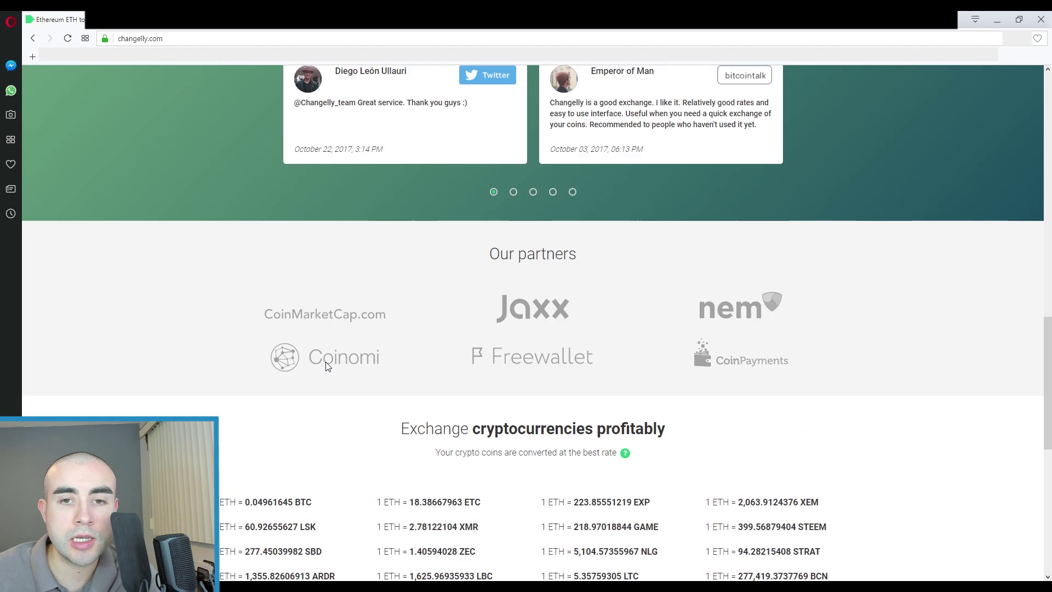
scroll(326, 364, "up", 7)
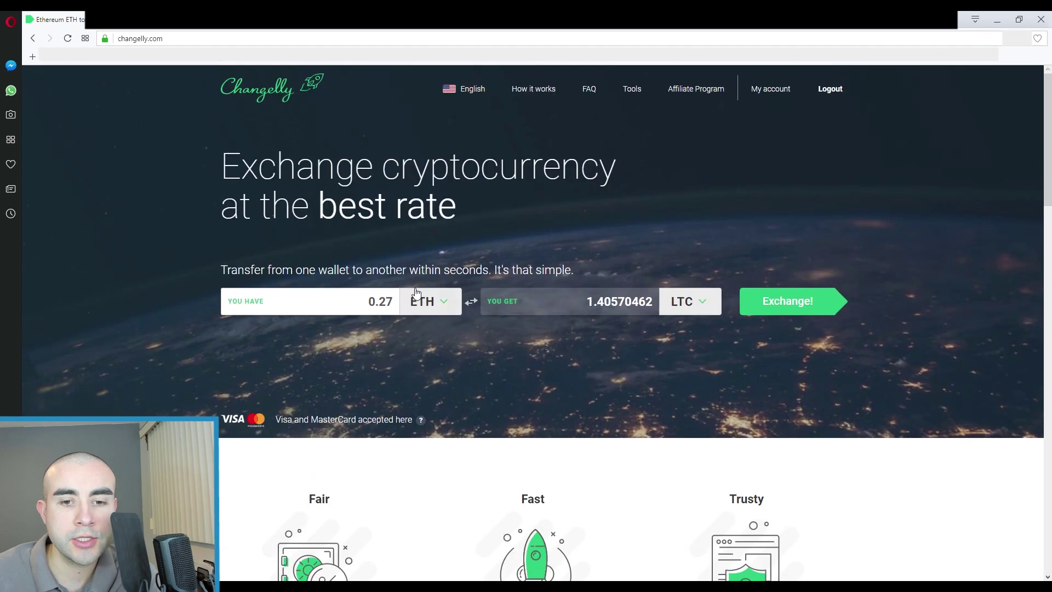
Step: Switch the sending currency to BTC and scroll down to the rate list
left_click(441, 301)
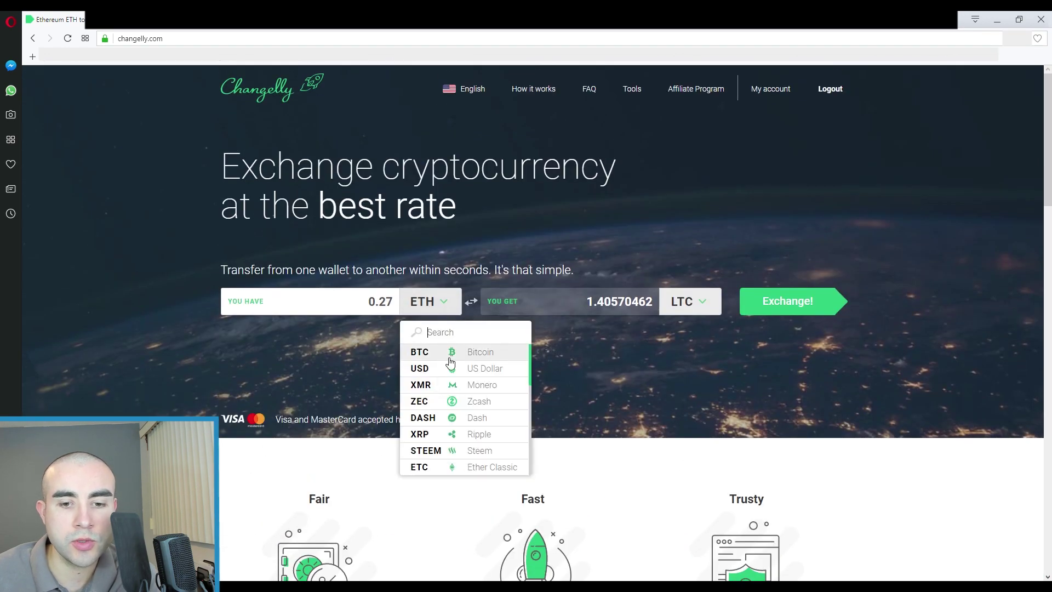
left_click(482, 354)
scroll(475, 387, "down", 12)
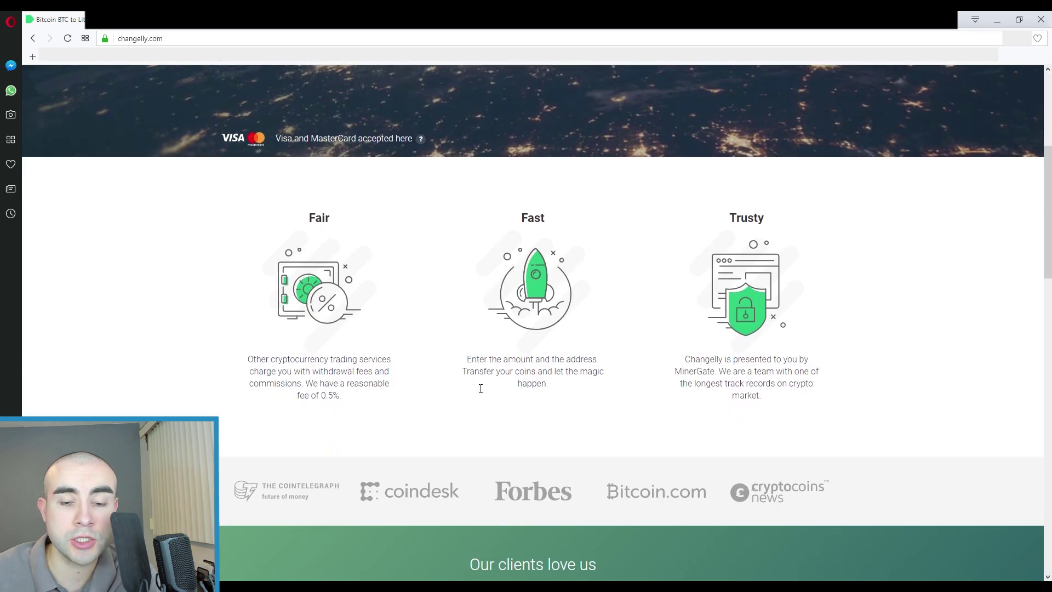
scroll(480, 388, "down", 6)
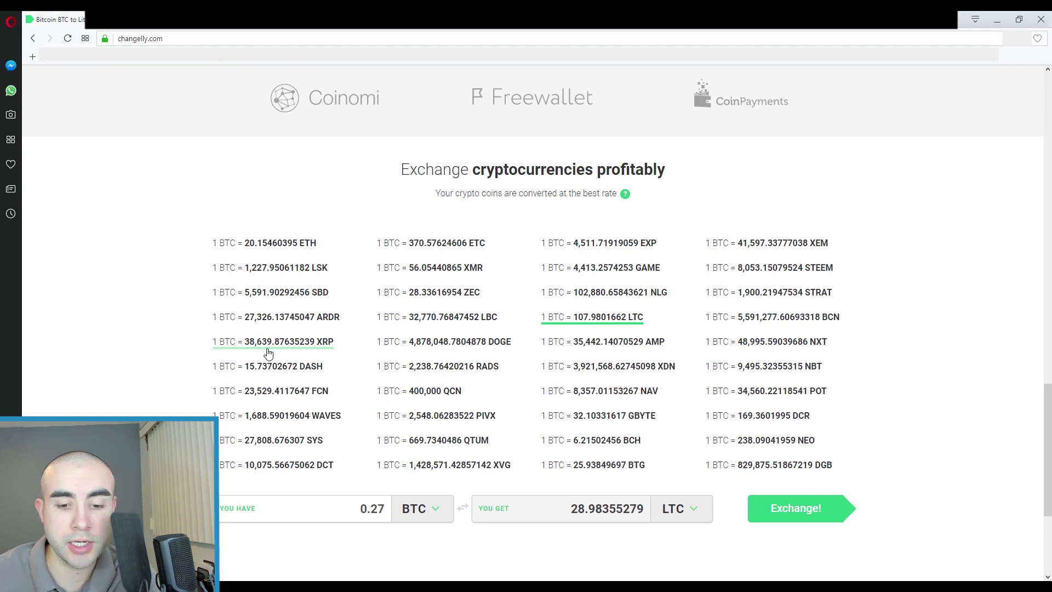
scroll(555, 382, "down", 1)
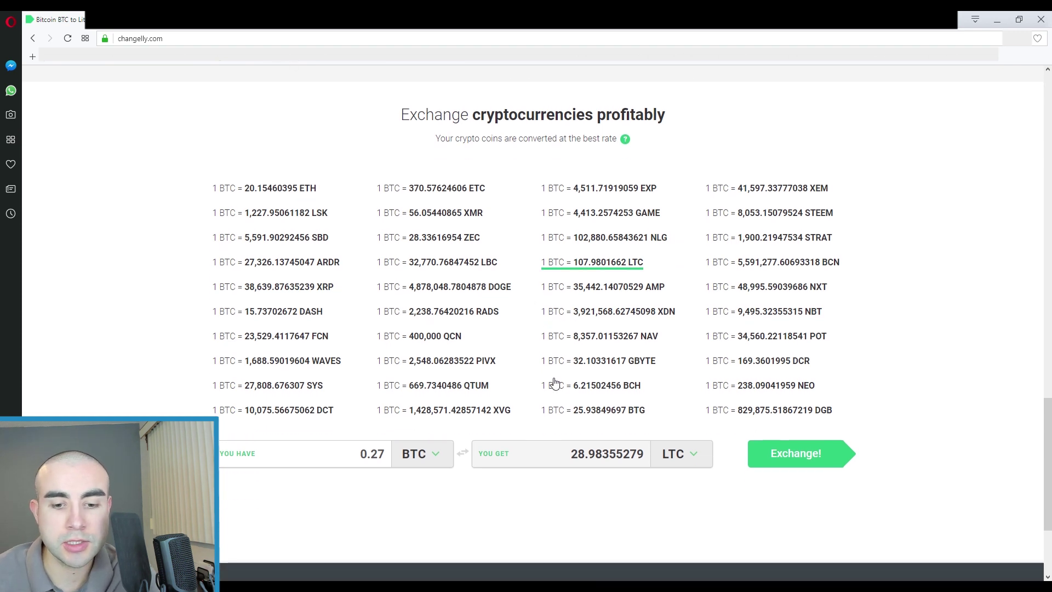
Step: Switch the sending coin to ETH, then ZEC (0.27 ZEC ≈ 1.024 LTC), and open How it works
left_click(441, 460)
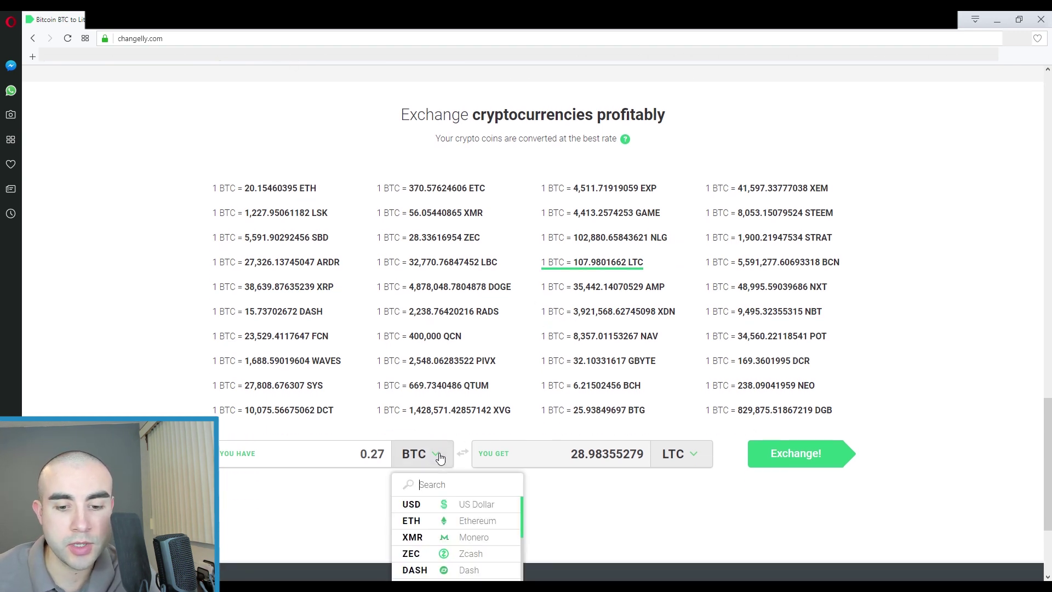
left_click(471, 521)
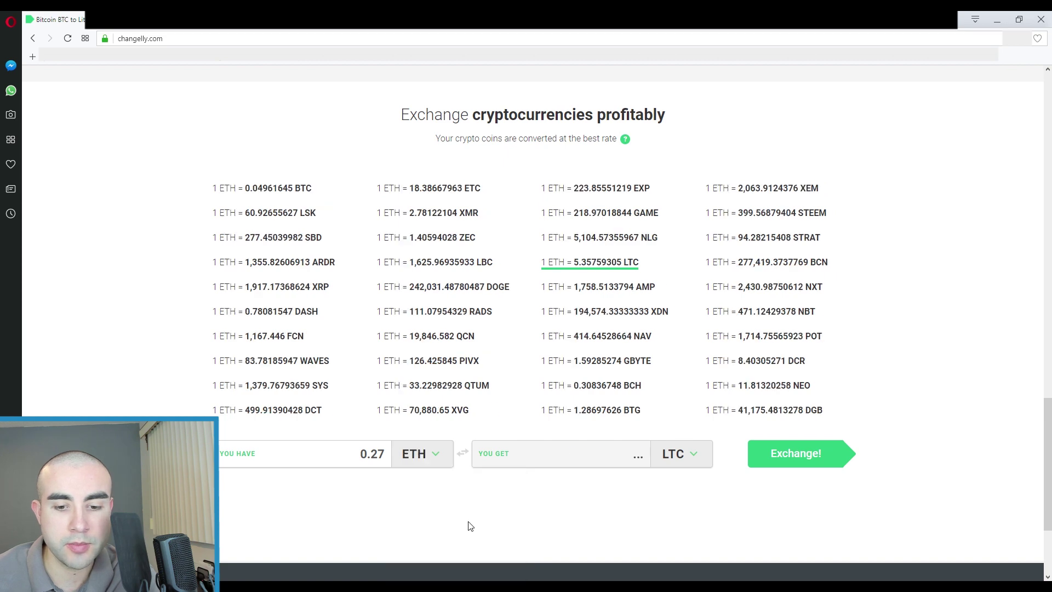
left_click(446, 463)
left_click(470, 553)
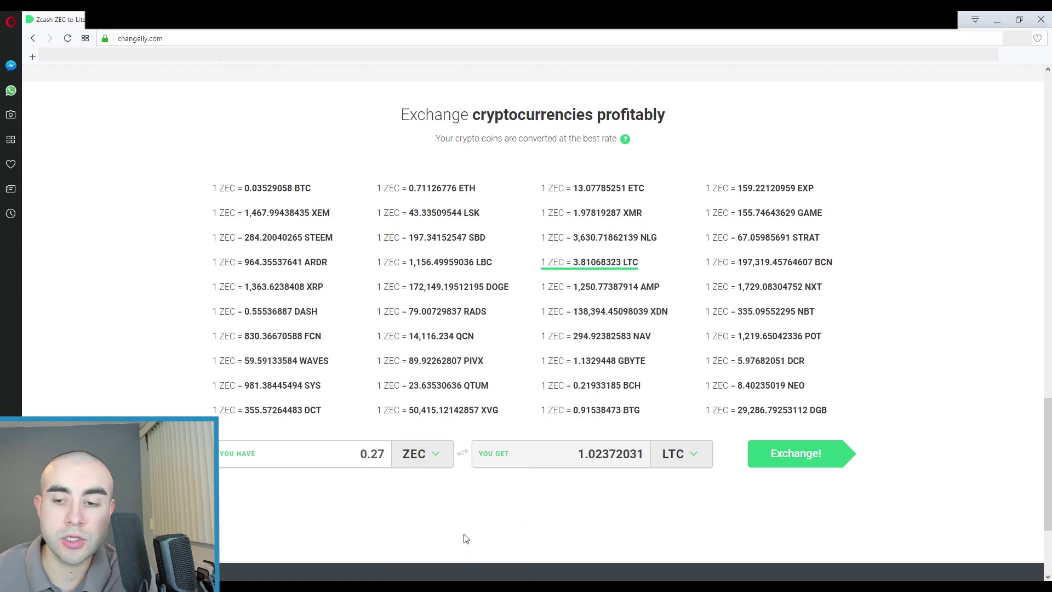
scroll(463, 535, "up", 15)
scroll(520, 505, "up", 5)
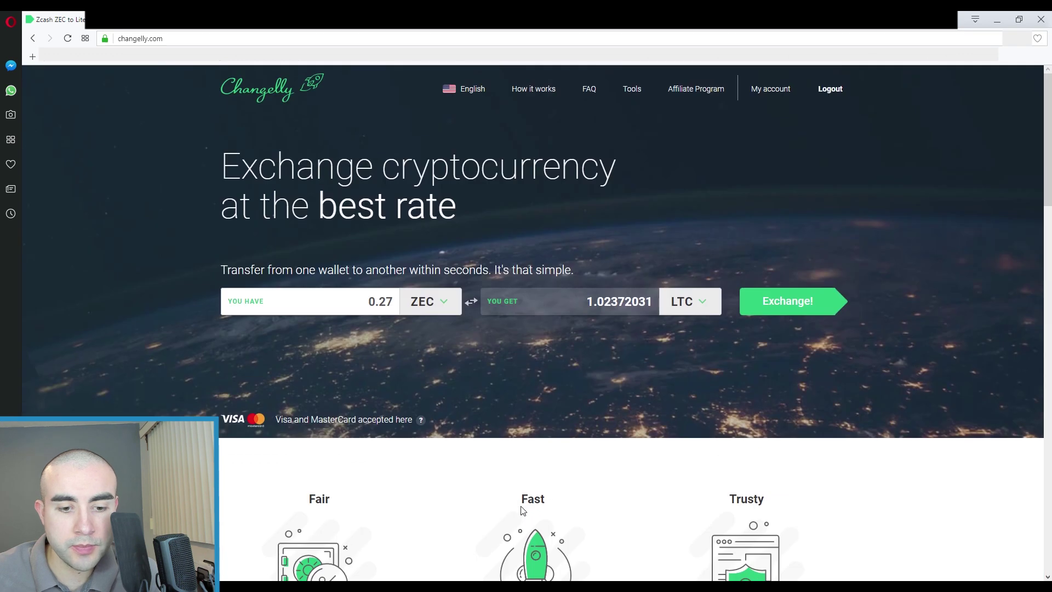
left_click(537, 89)
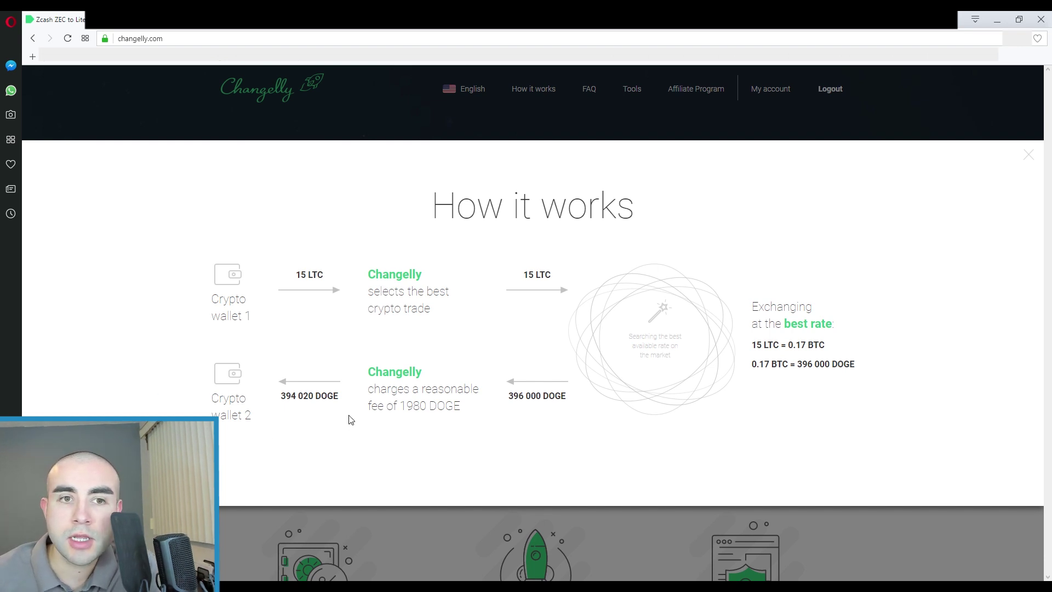
left_click(545, 107)
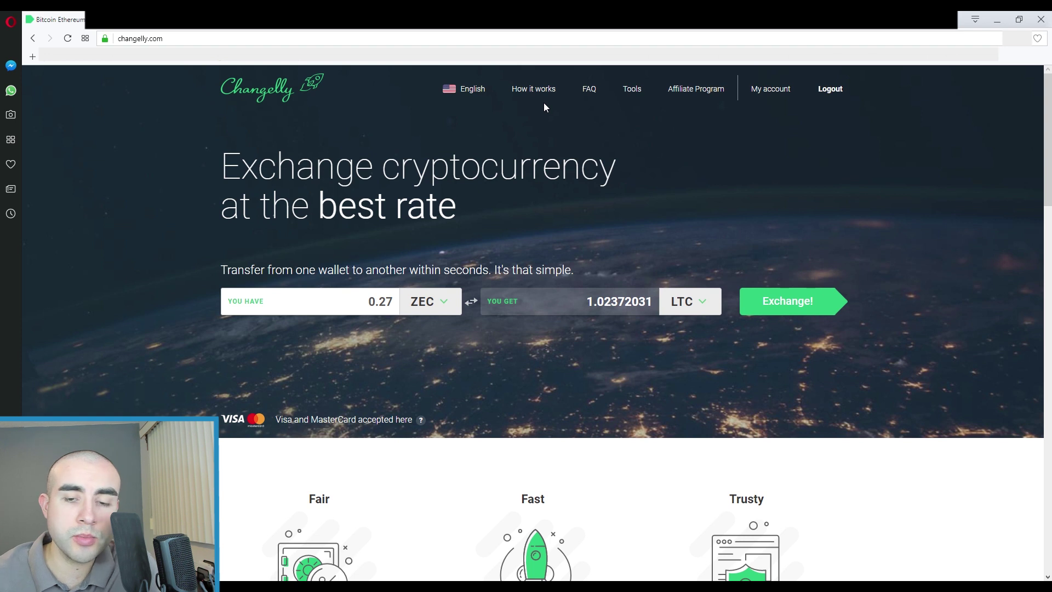
left_click(592, 90)
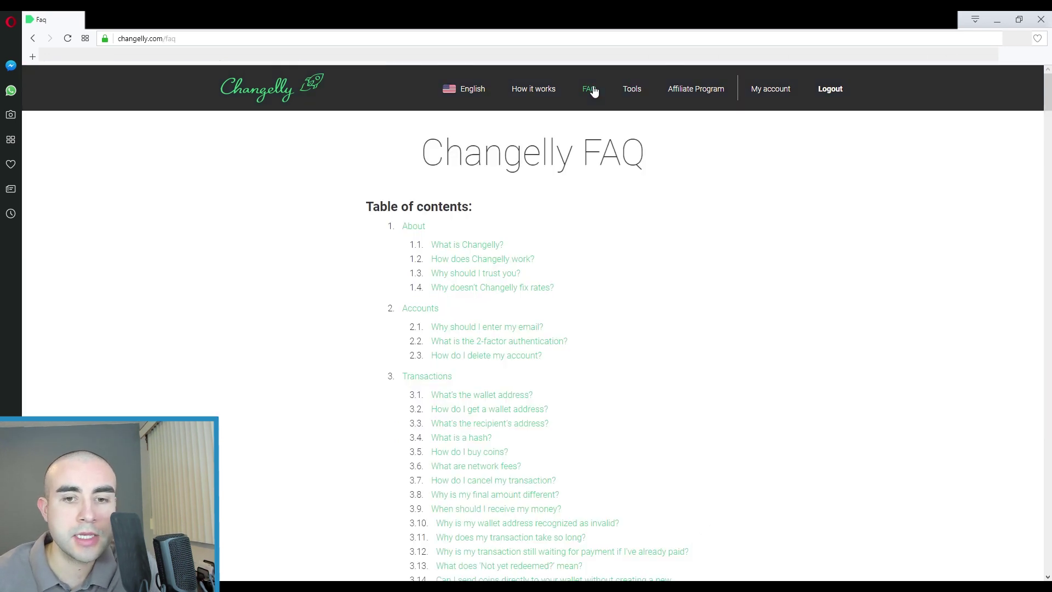
scroll(511, 211, "down", 5)
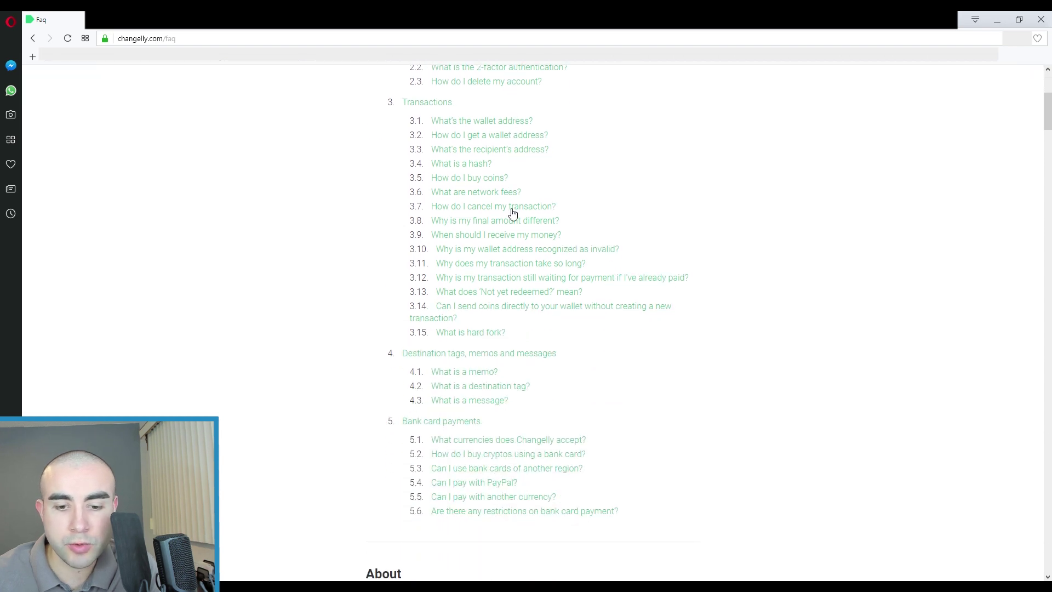
scroll(509, 212, "up", 7)
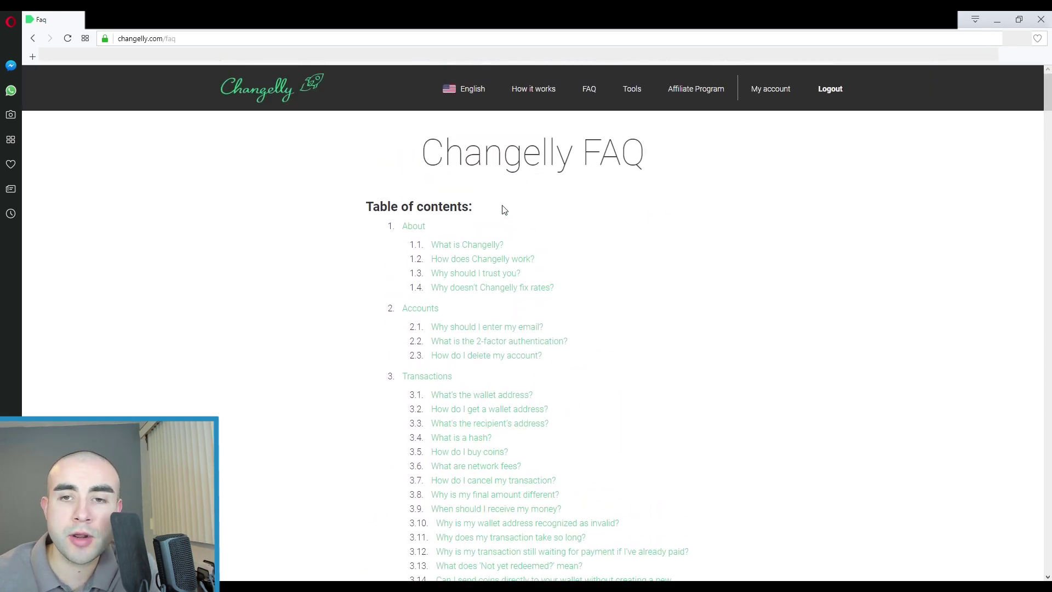
mouse_move(490, 97)
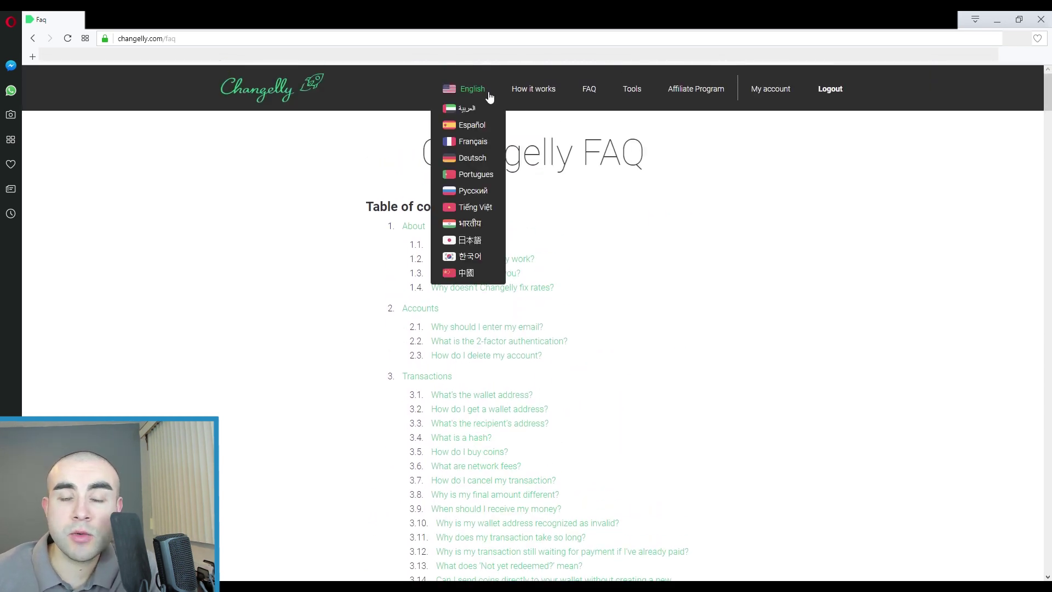
left_click(304, 92)
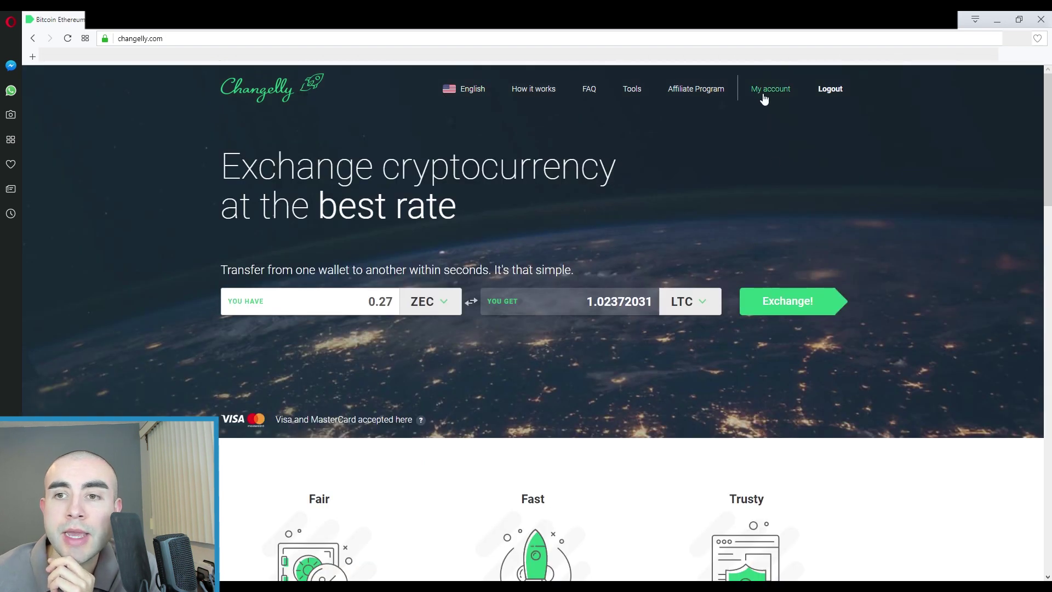
mouse_move(767, 98)
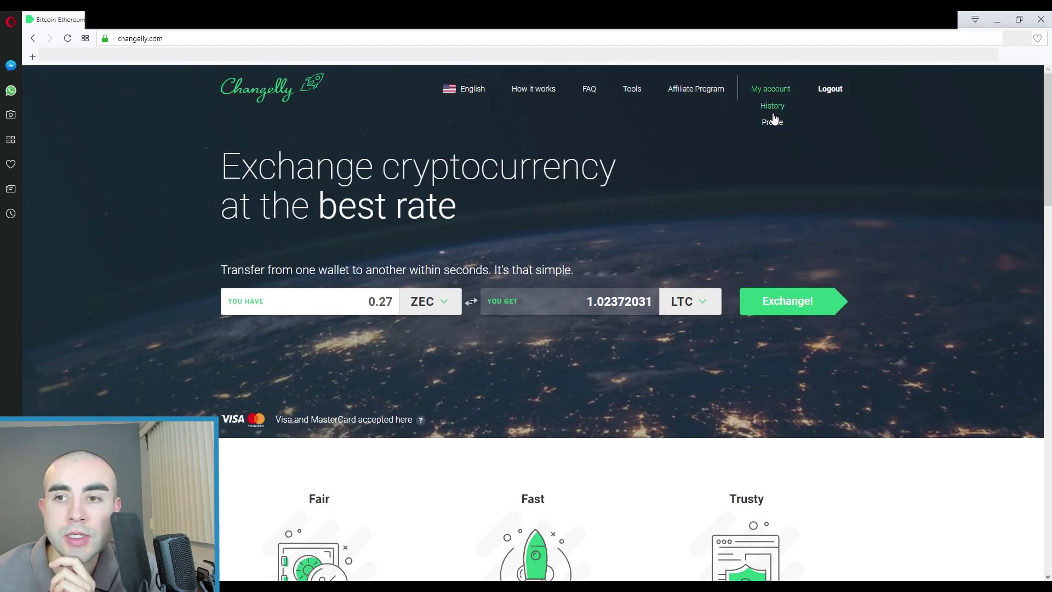
Step: Open the Profile page from My account, showing password, 2-step verification and e-mail settings
left_click(772, 121)
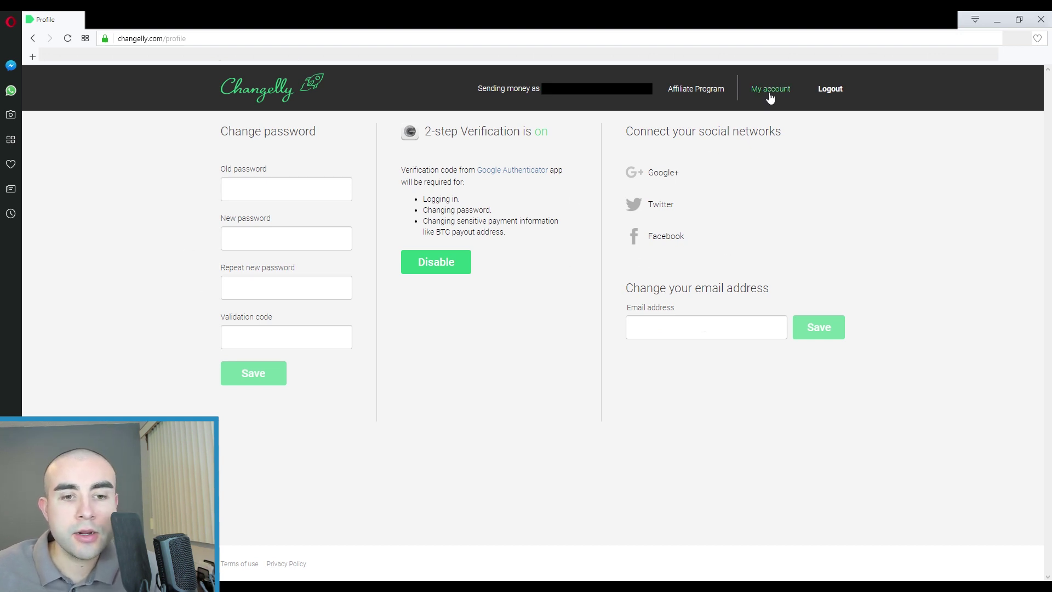
Step: Open the operations history, view the completed BTG to BTC transaction, then return to the homepage
mouse_move(766, 93)
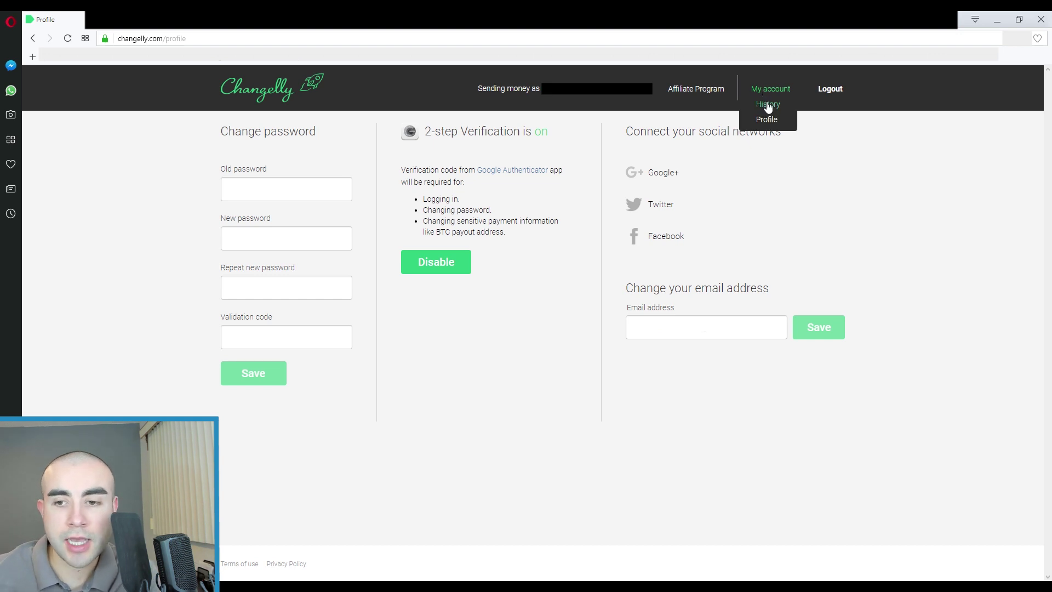
left_click(765, 104)
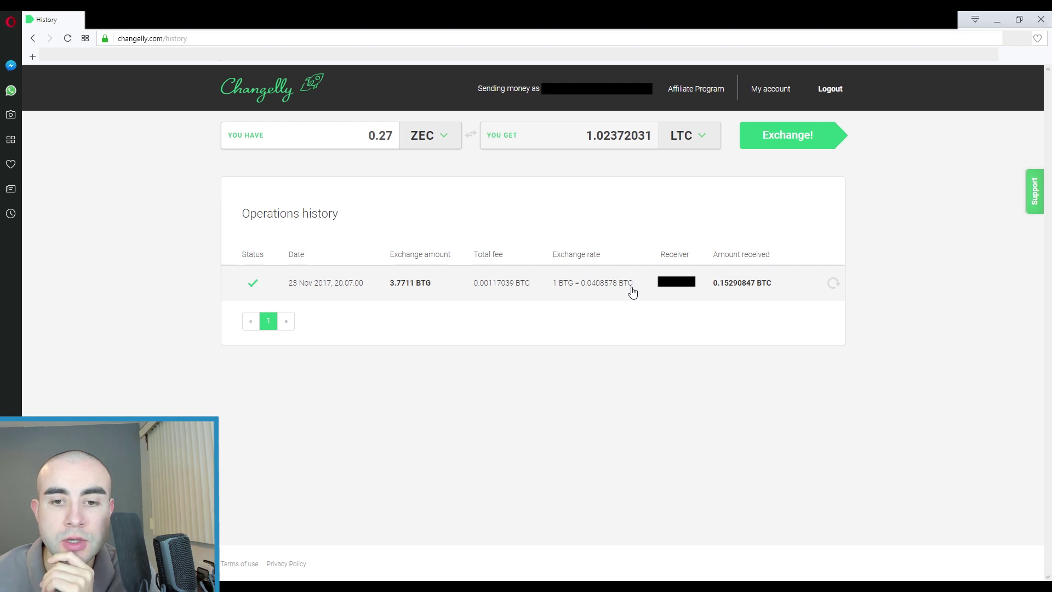
left_click(465, 284)
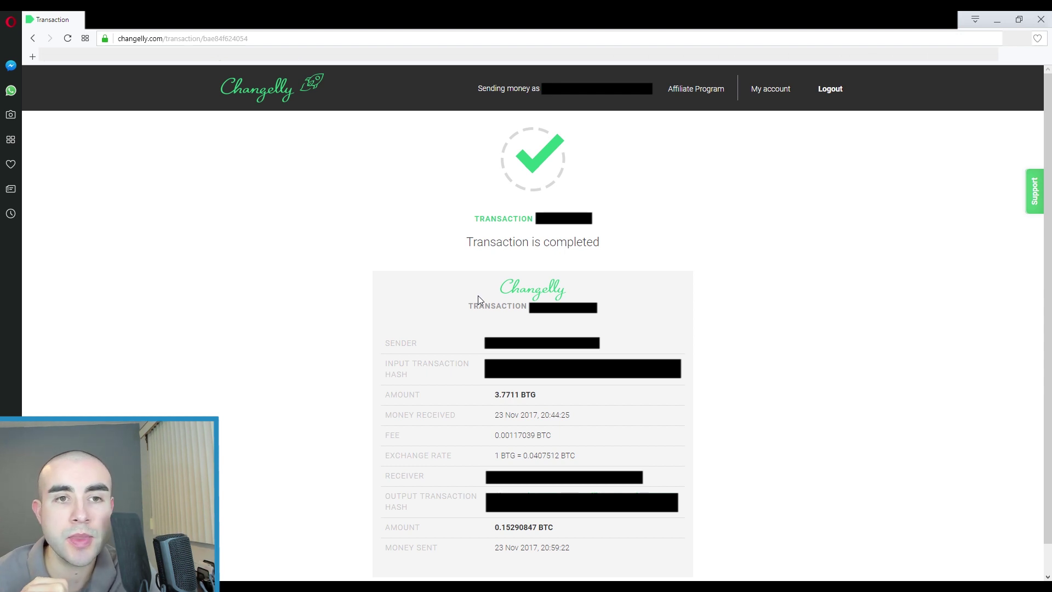
left_click(283, 99)
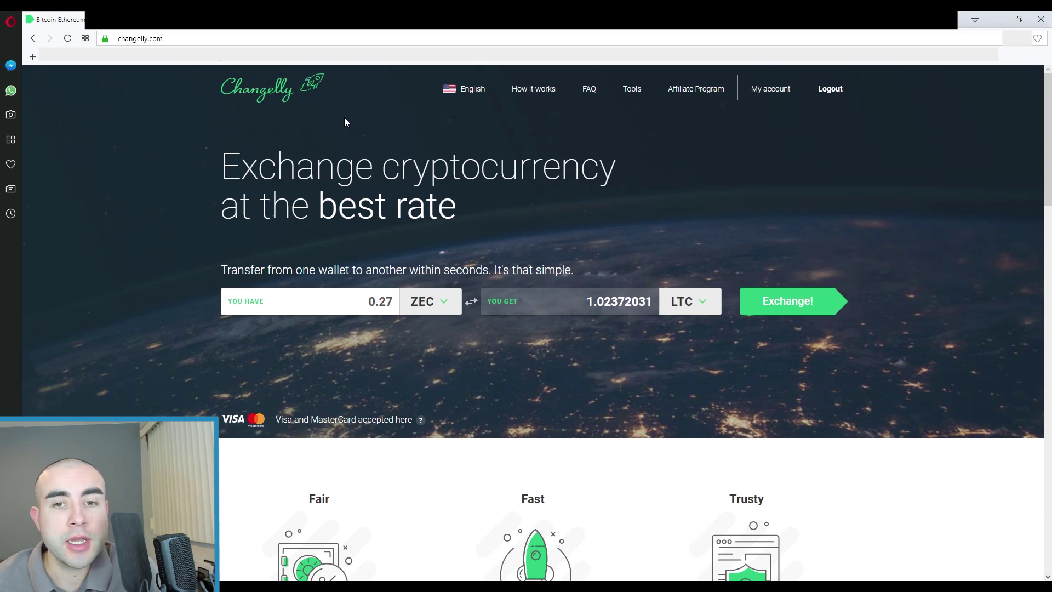
left_click(445, 302)
Step: Select ETH and preview the 0.27 ETH to LTC exchange through the LTC address step, then return home
left_click(482, 388)
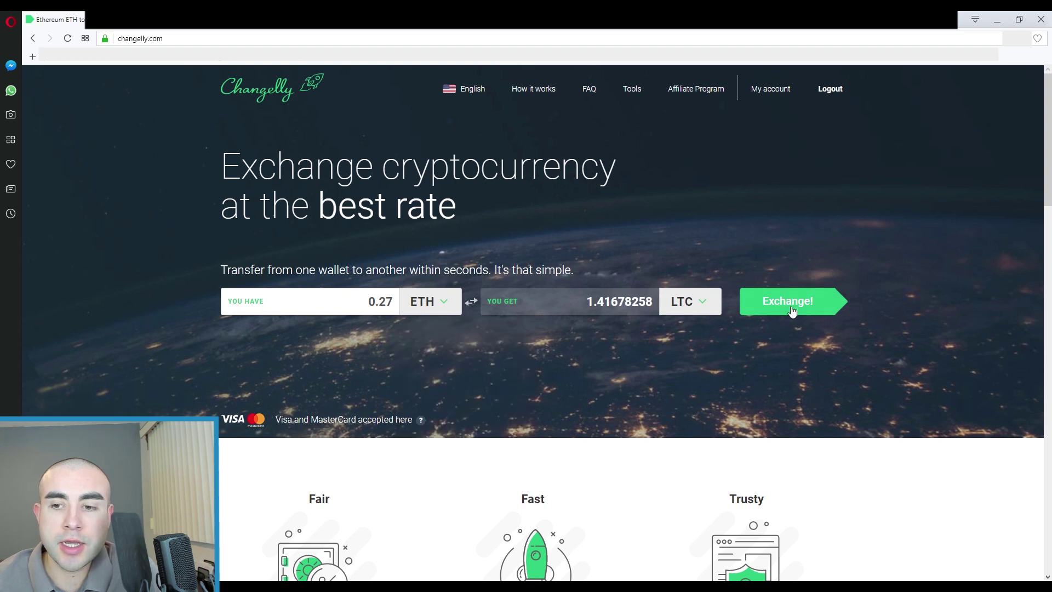
left_click(791, 308)
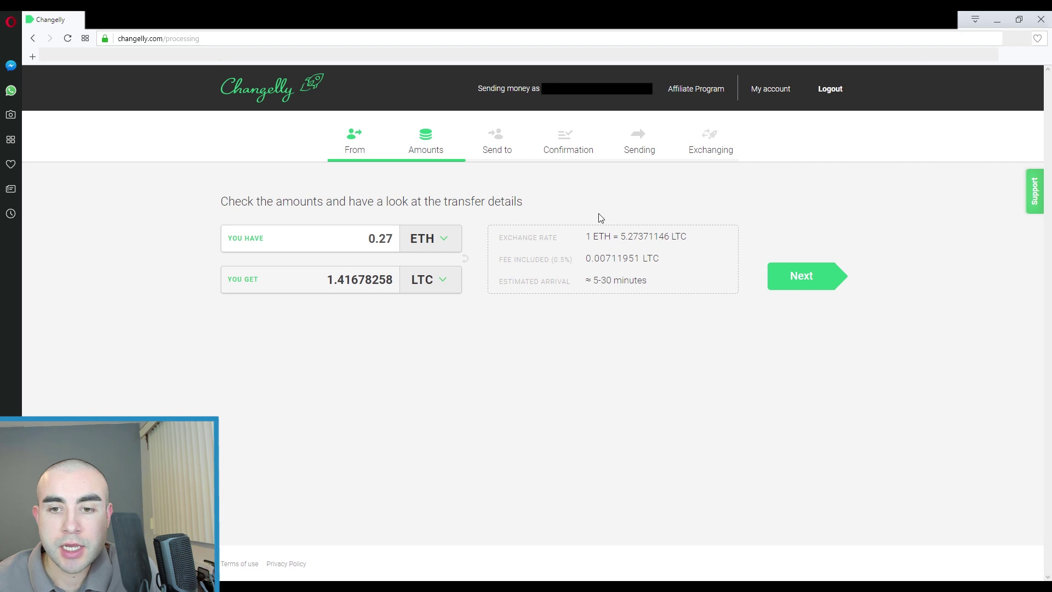
left_click(824, 280)
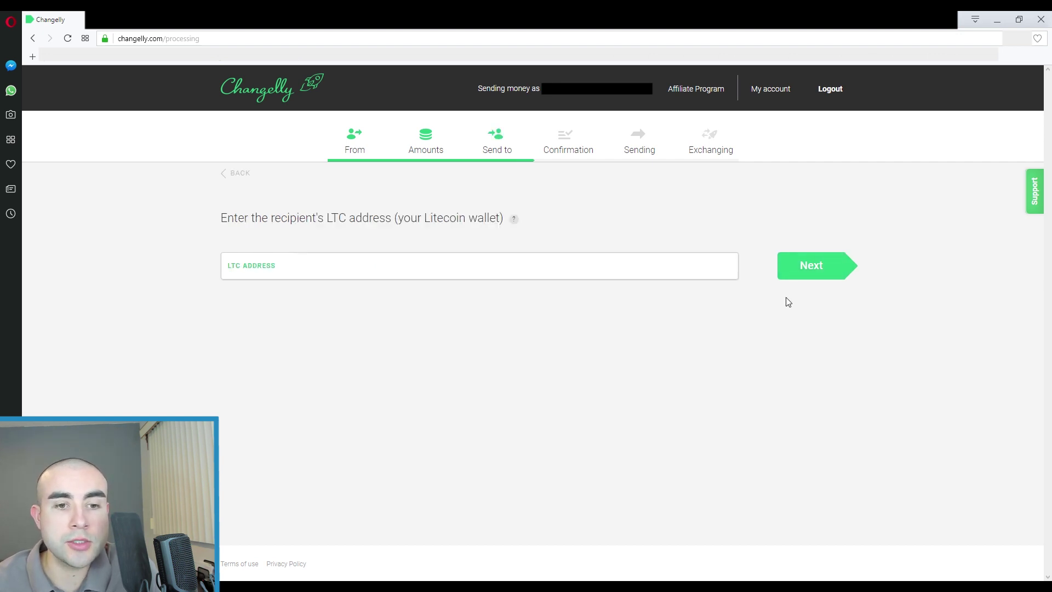
left_click(403, 270)
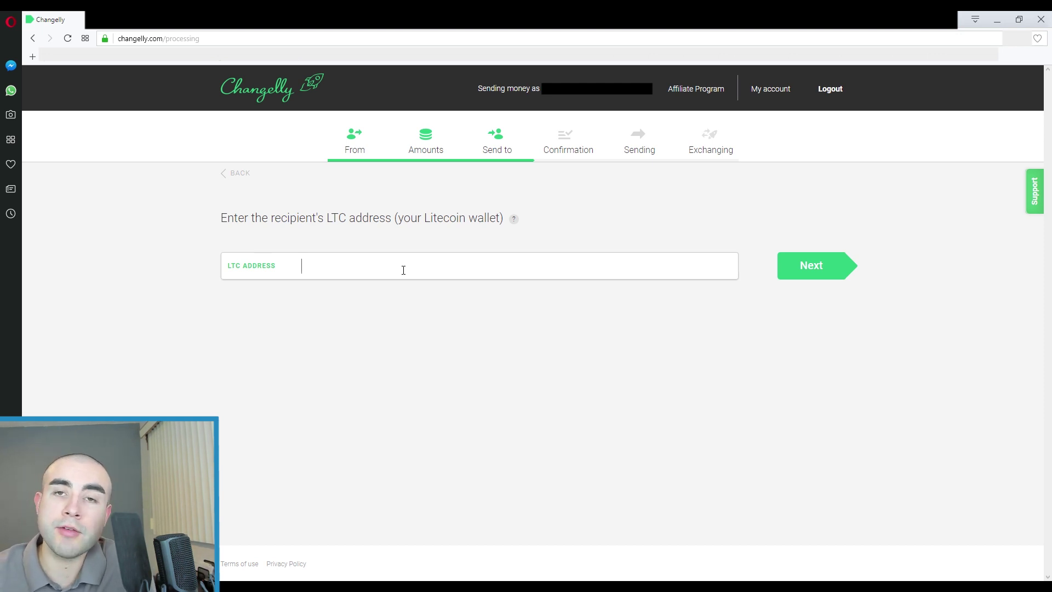
left_click(270, 100)
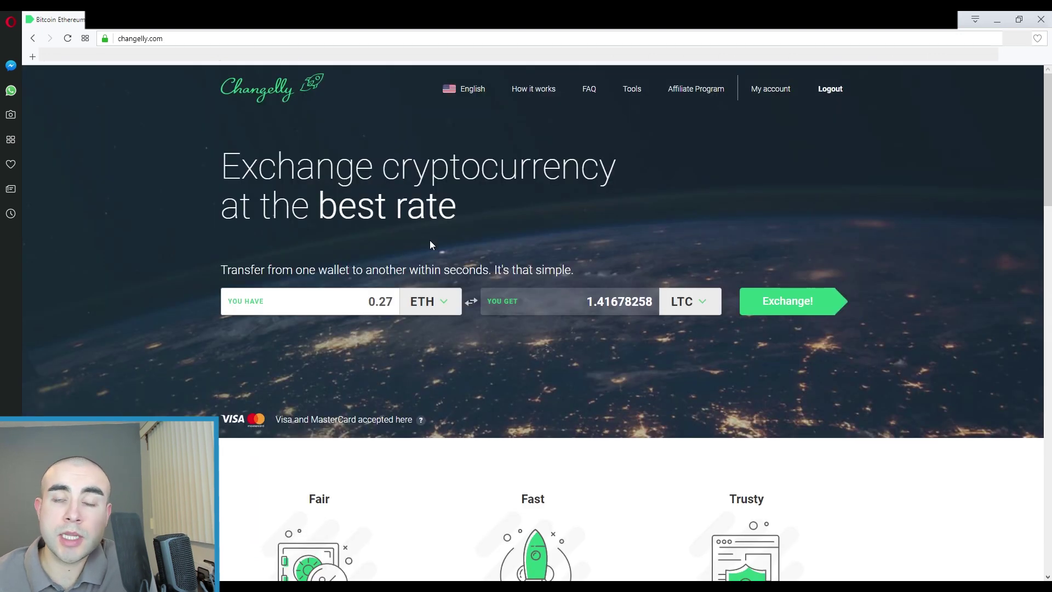